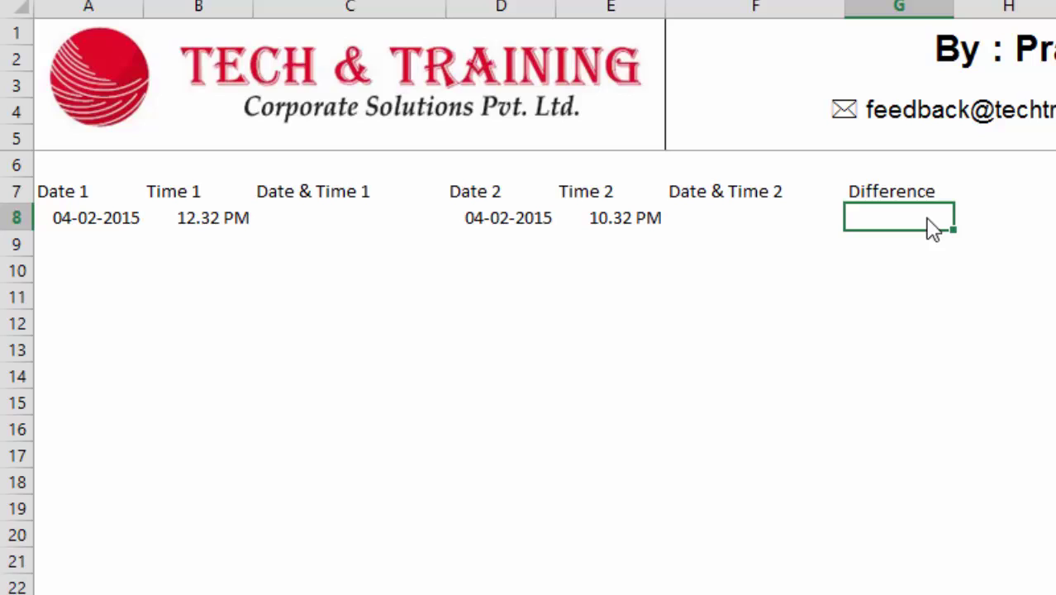
Calculate the time difference in G8 with the formula =E8-B8
type("=")
key("Left")
key("Left")
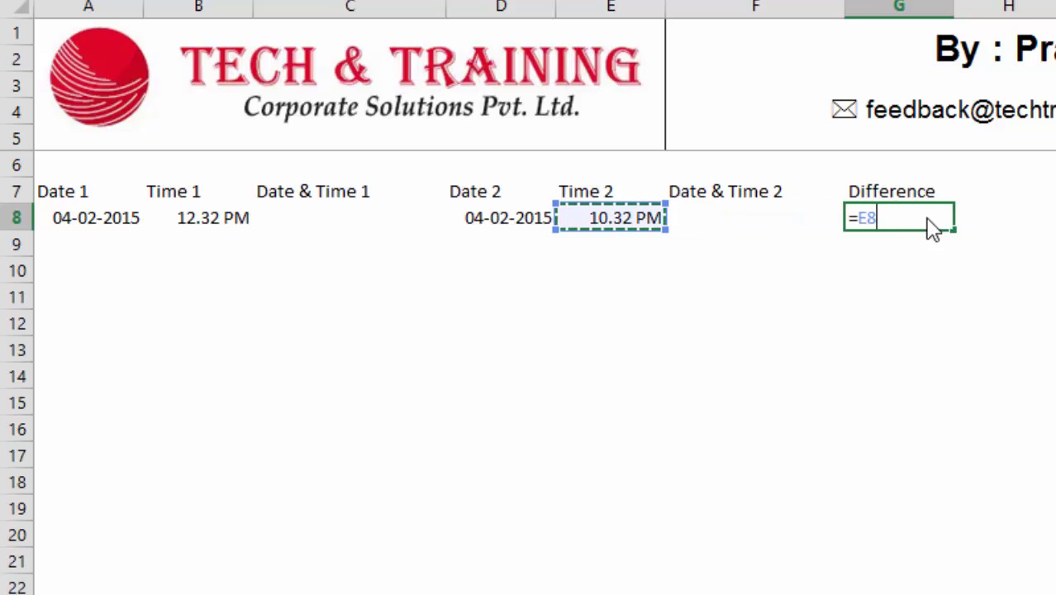
type("-")
key("Left")
key("Left")
key("Left")
key("Left")
key("Left")
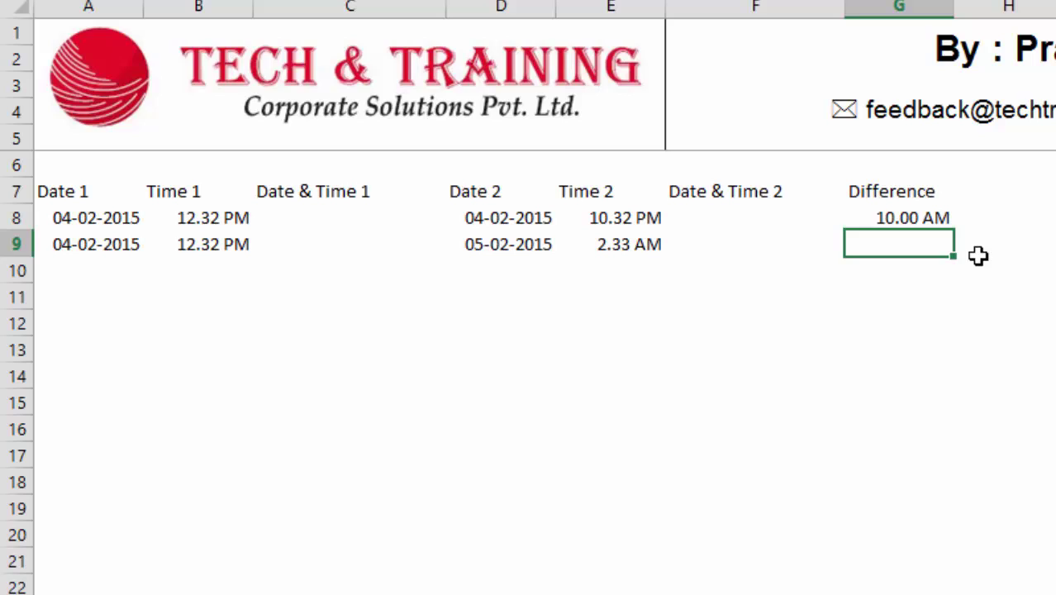
Apply the custom number format h.mm to the difference in G8, removing the AM/PM part
key("Up")
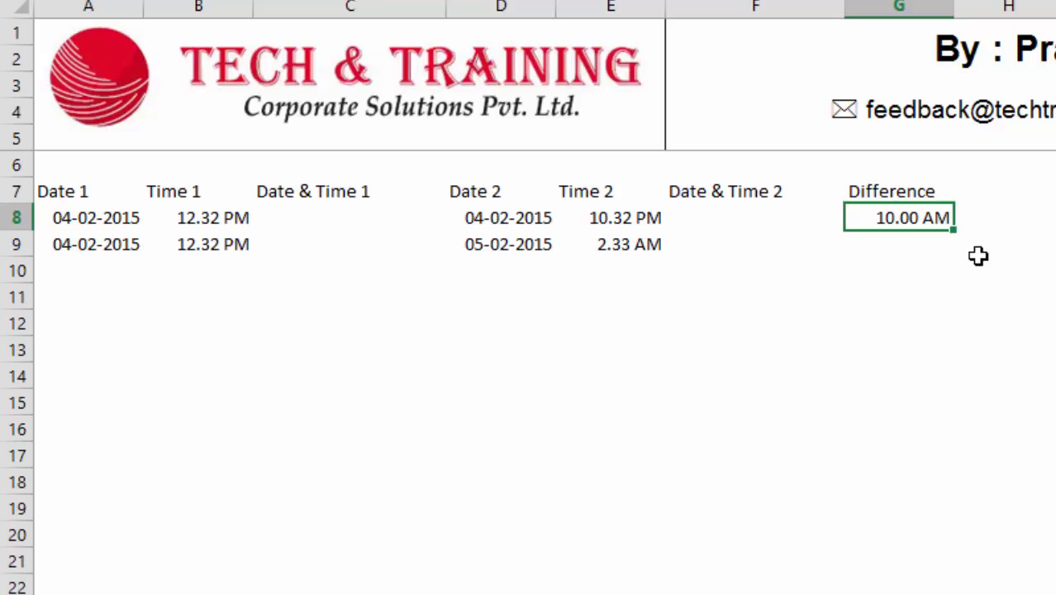
key("ctrl+1")
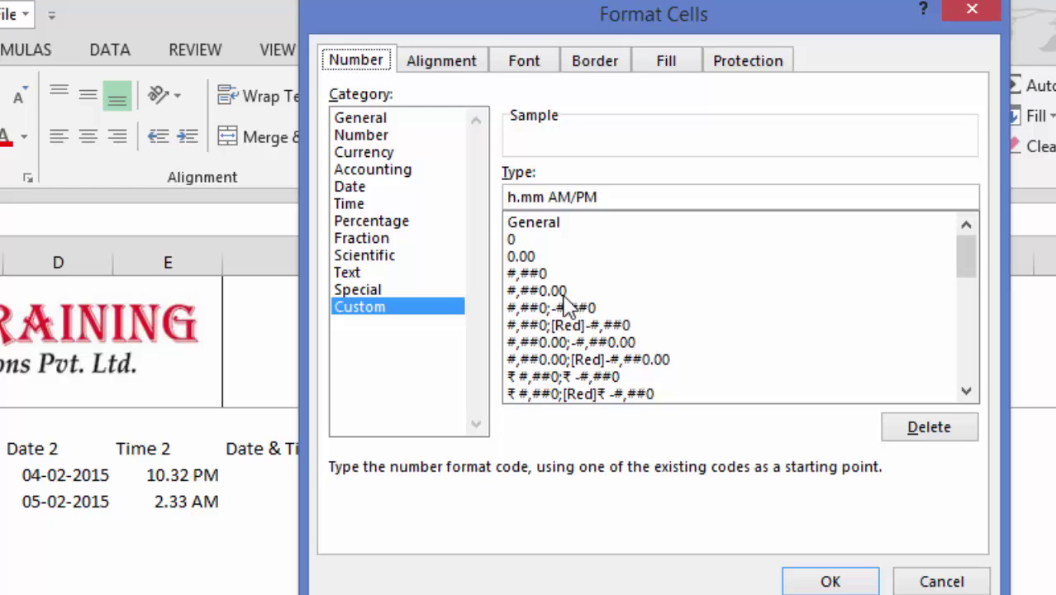
left_click(610, 199)
key("BackSpace")
key("BackSpace")
key("BackSpace")
key("BackSpace")
key("BackSpace")
key("BackSpace")
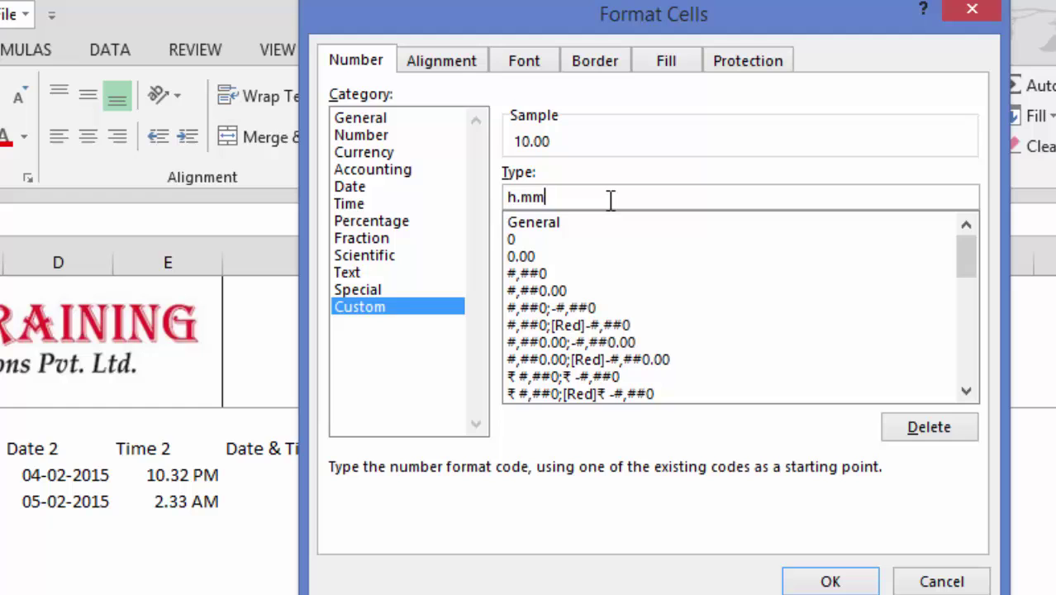
key("Return")
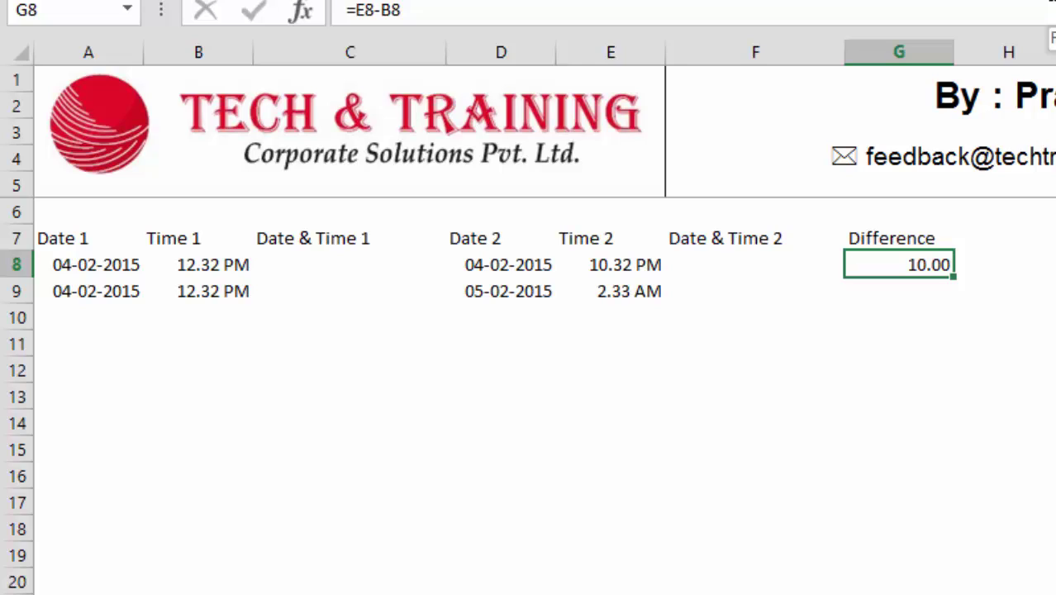
Combine the first date and time of row 9 in C9 with the formula =A9+B9
left_click(206, 291)
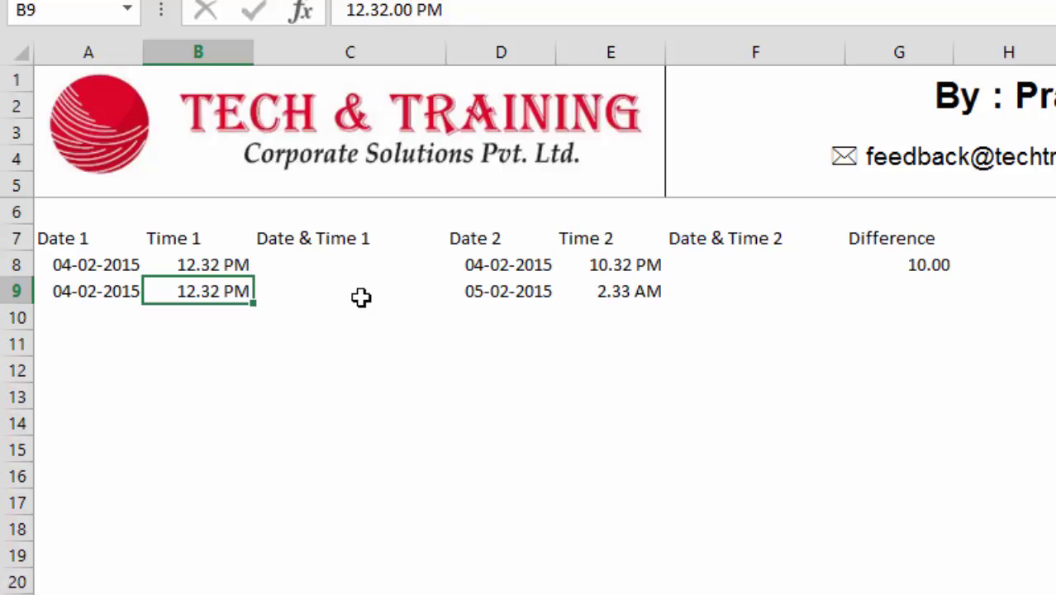
left_click(361, 298)
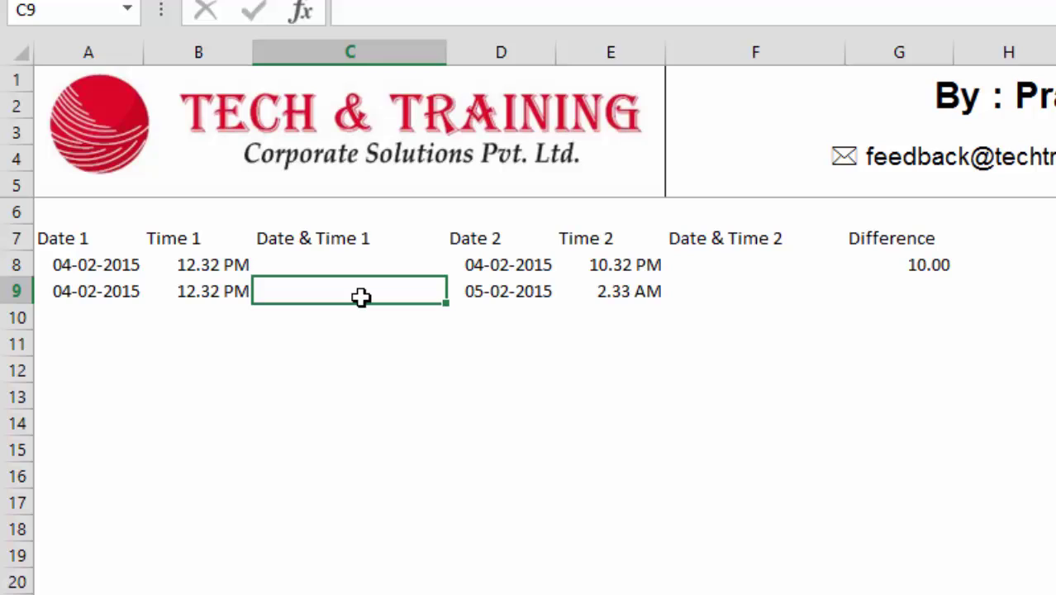
type("=")
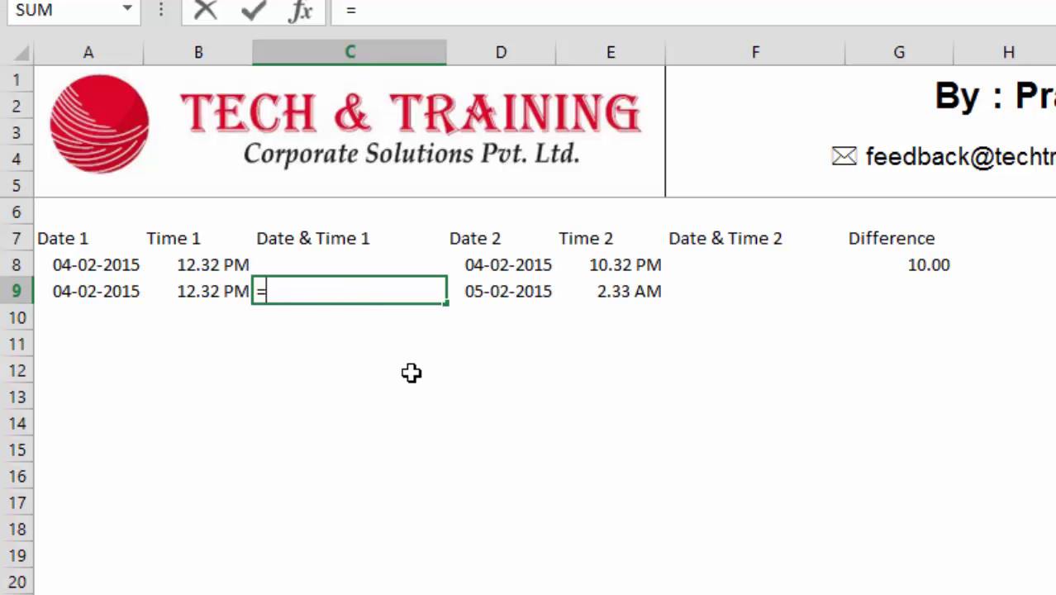
key("Left")
key("Left")
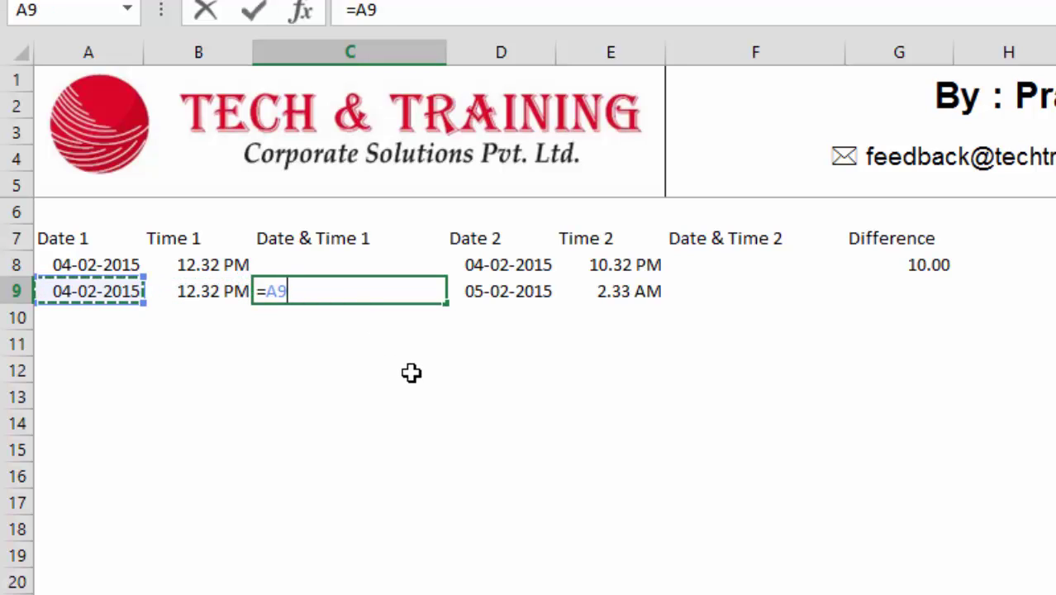
type("+")
key("Left")
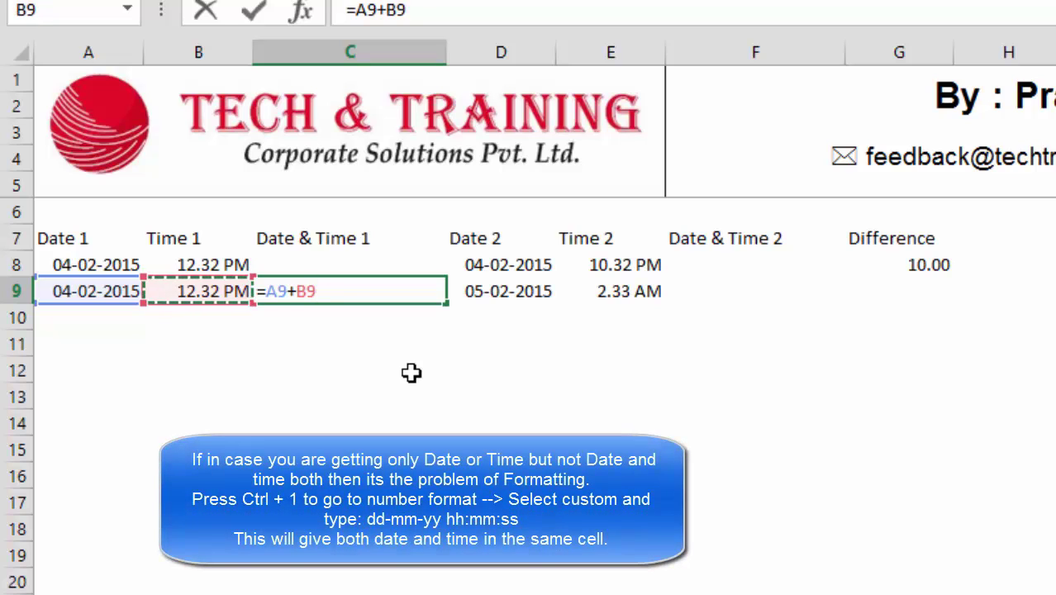
key("Return")
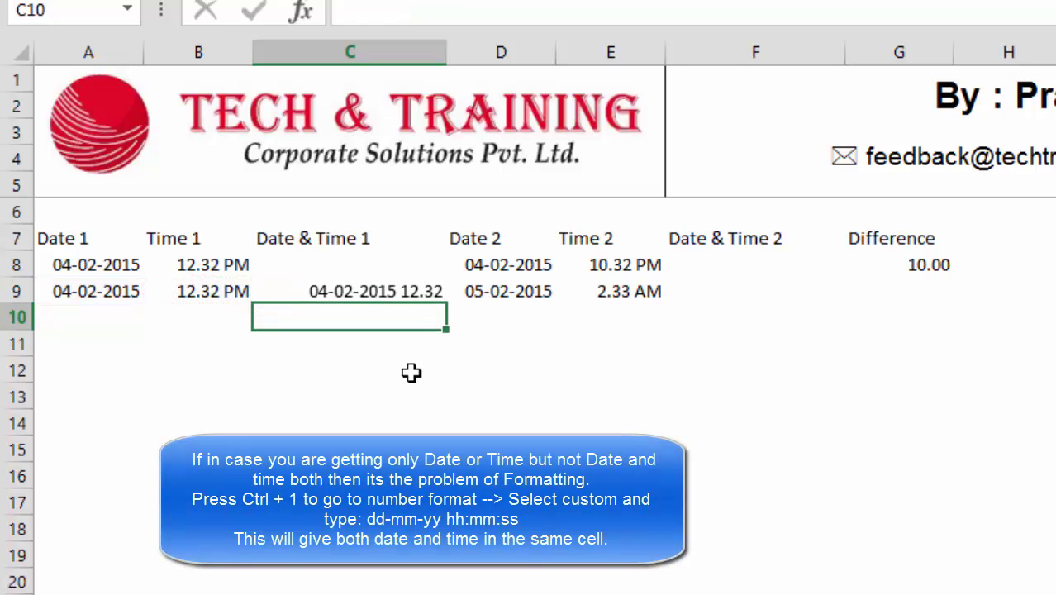
Combine the second date and time of row 9 in F9 with the formula =D9+E9
left_click(398, 292)
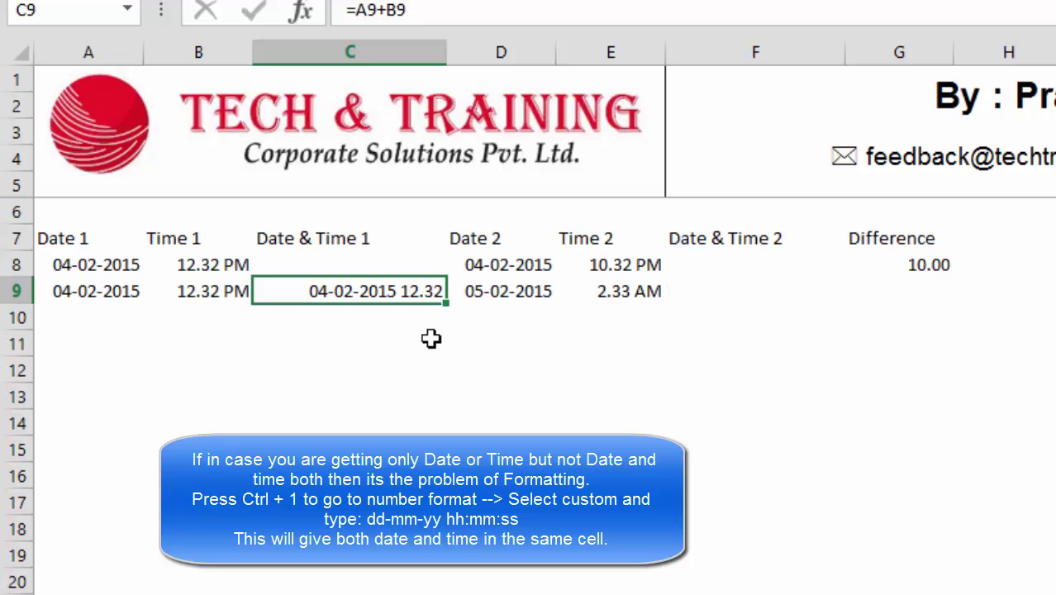
key("Right")
key("Right")
key("Right")
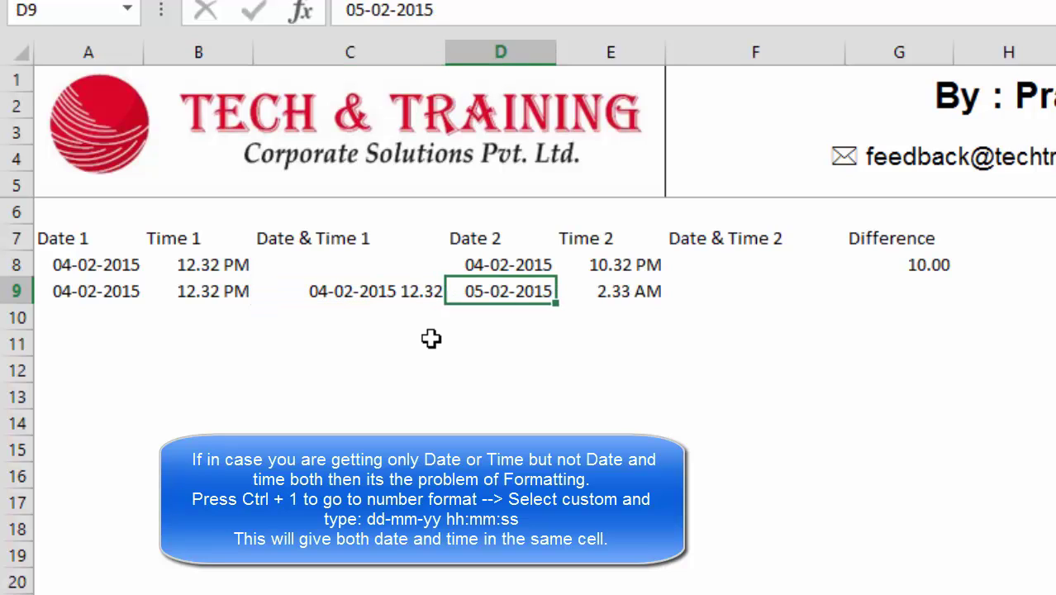
type("=")
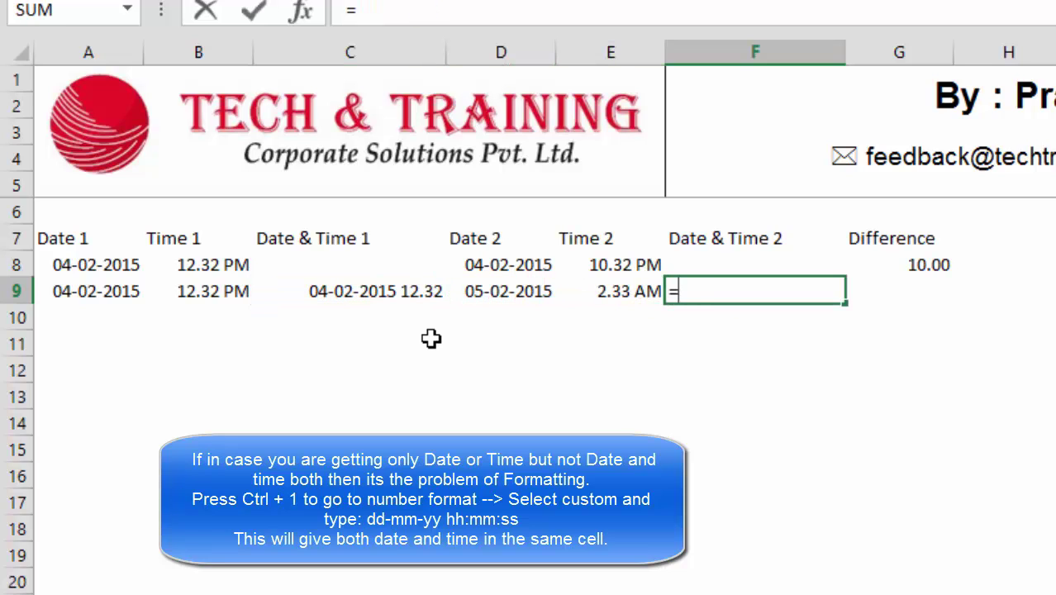
key("Left")
key("Left")
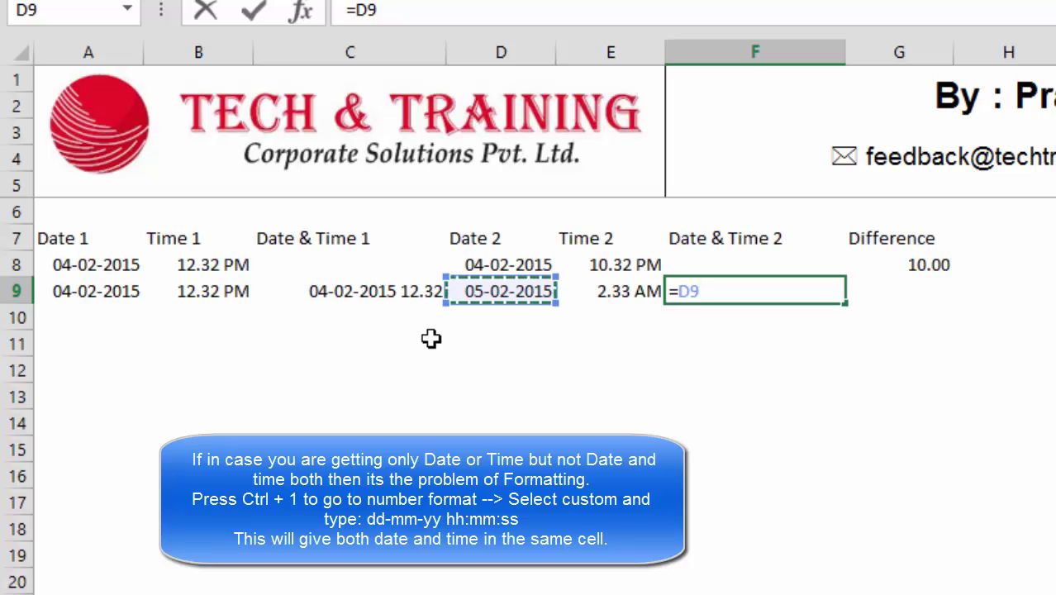
type("+")
key("Left")
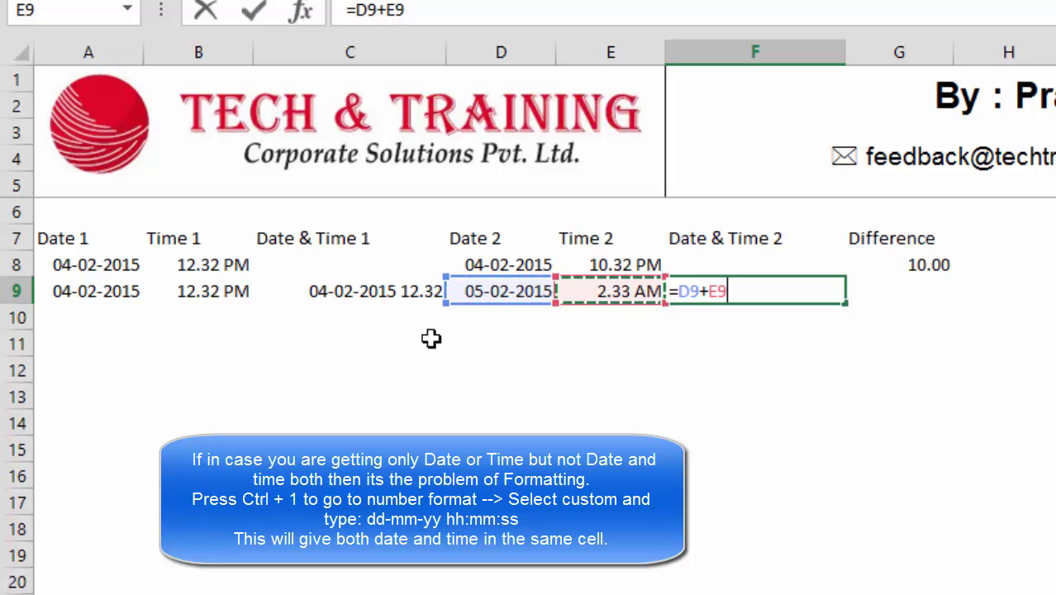
key("Return")
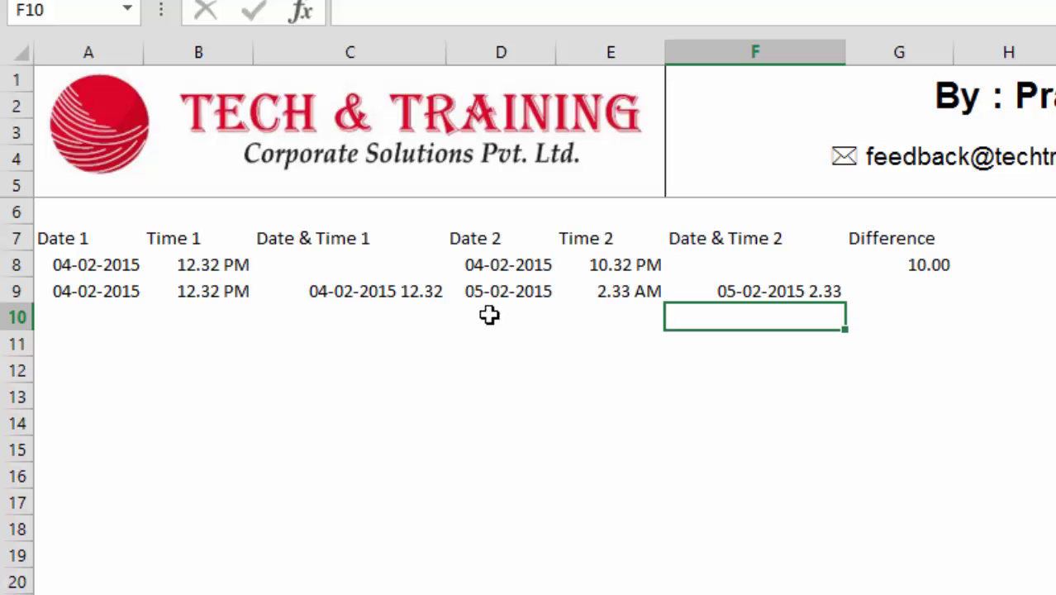
Calculate the difference between the two combined date-times in G9 with the formula =F9-C9
left_click(909, 294)
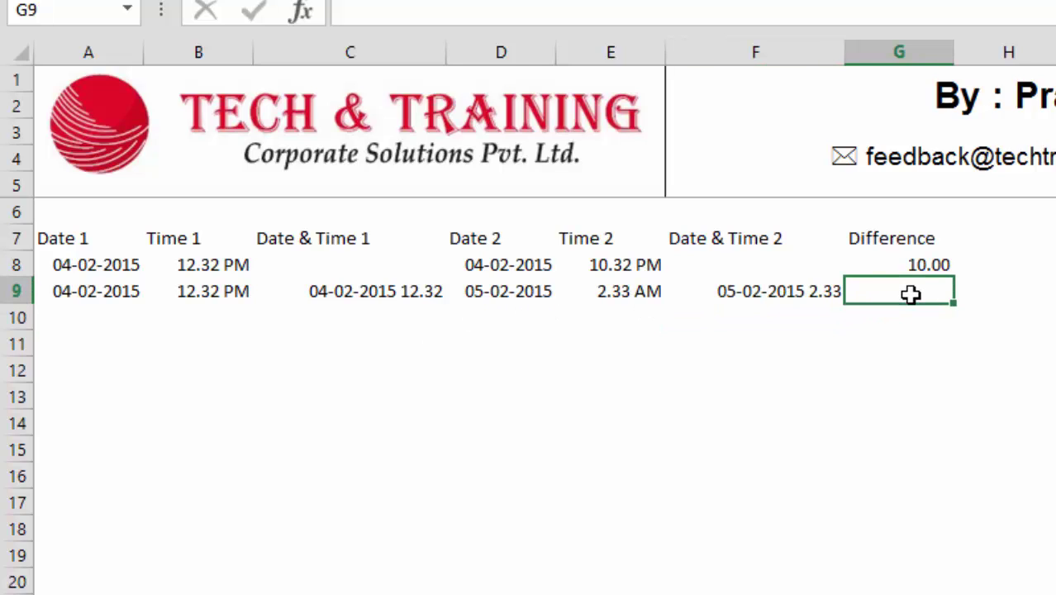
type("=")
key("Left")
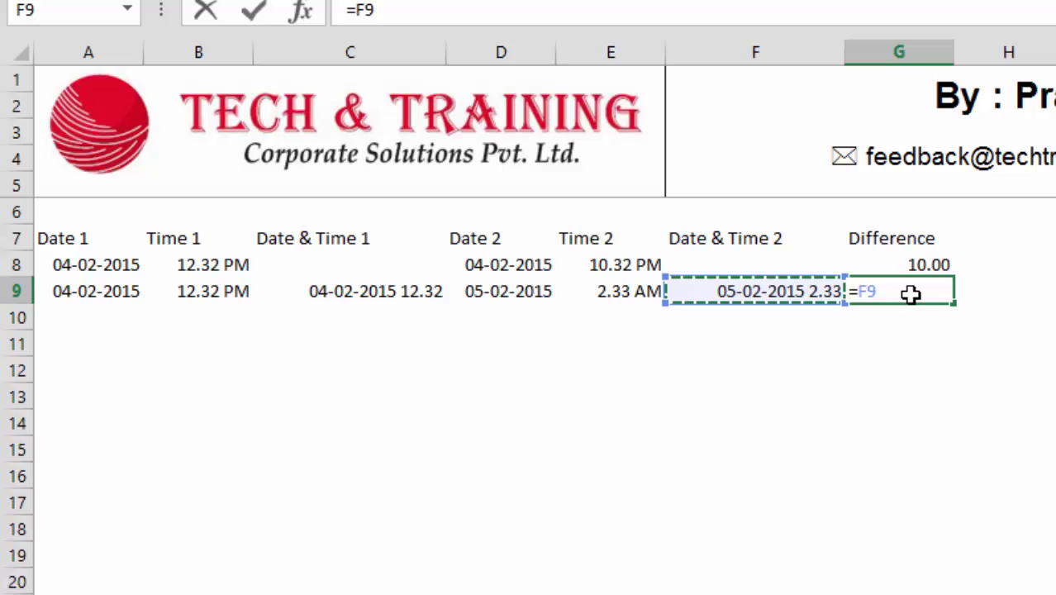
type("-")
key("Left")
key("Left")
key("Left")
key("Left")
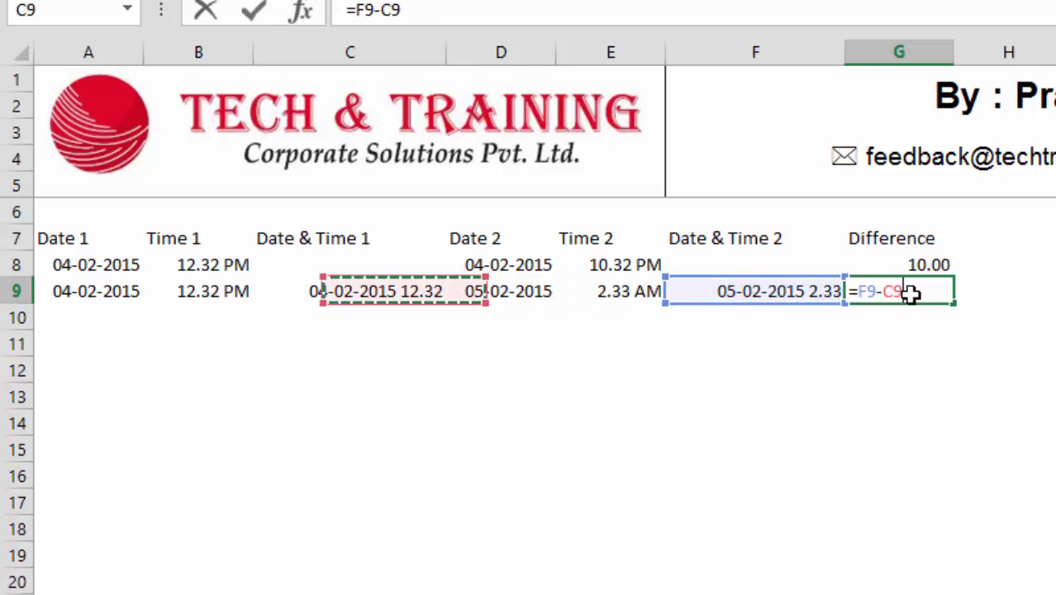
key("Return")
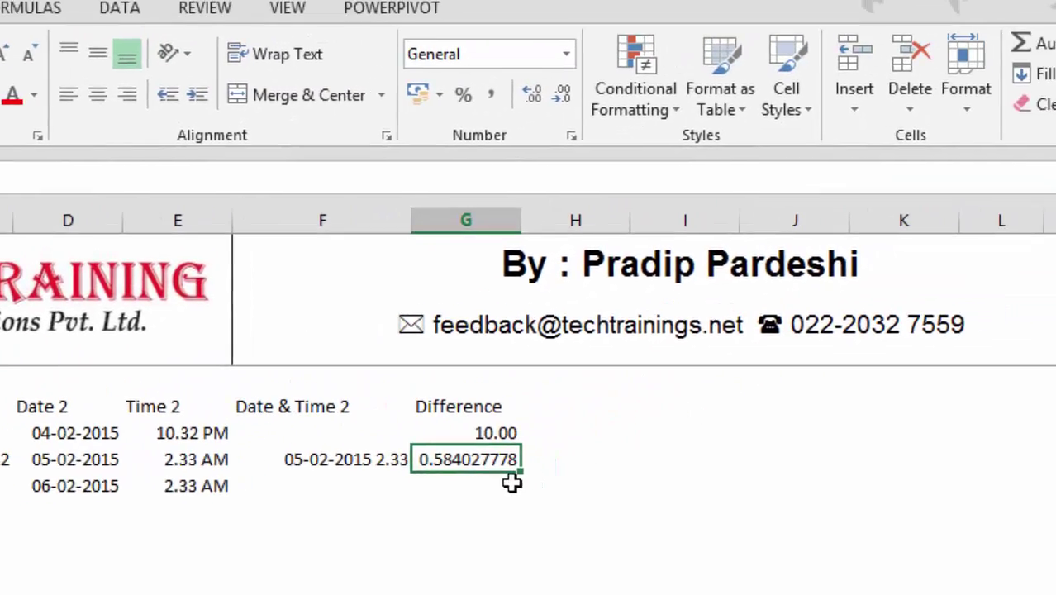
Apply the custom number format hh:mm to the difference in G9
key("ctrl+1")
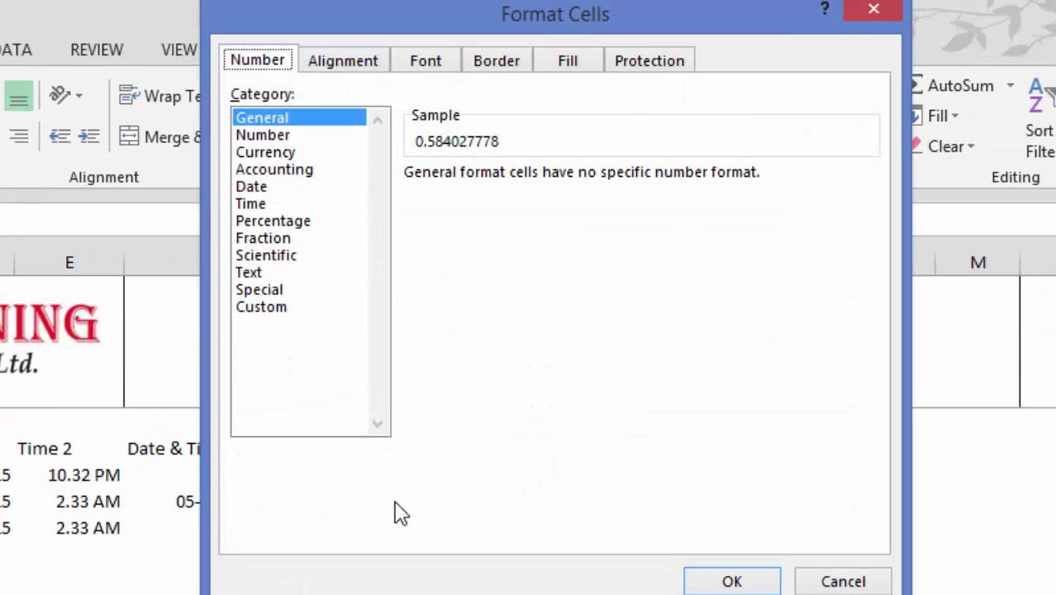
left_click(270, 310)
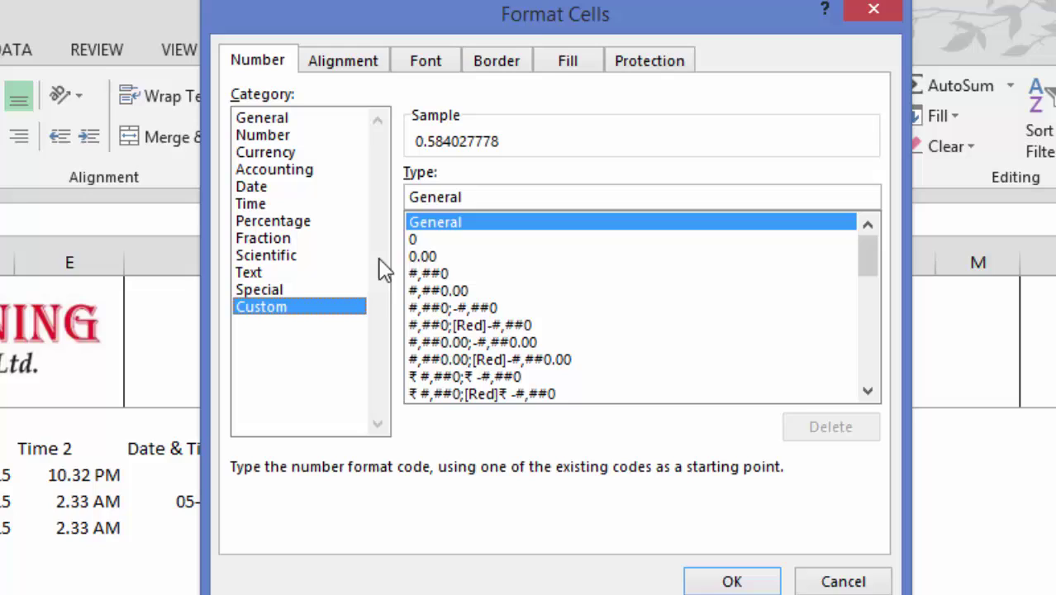
left_click(491, 191)
key("BackSpace")
key("BackSpace")
key("BackSpace")
key("BackSpace")
key("BackSpace")
key("BackSpace")
key("BackSpace")
type("hh:")
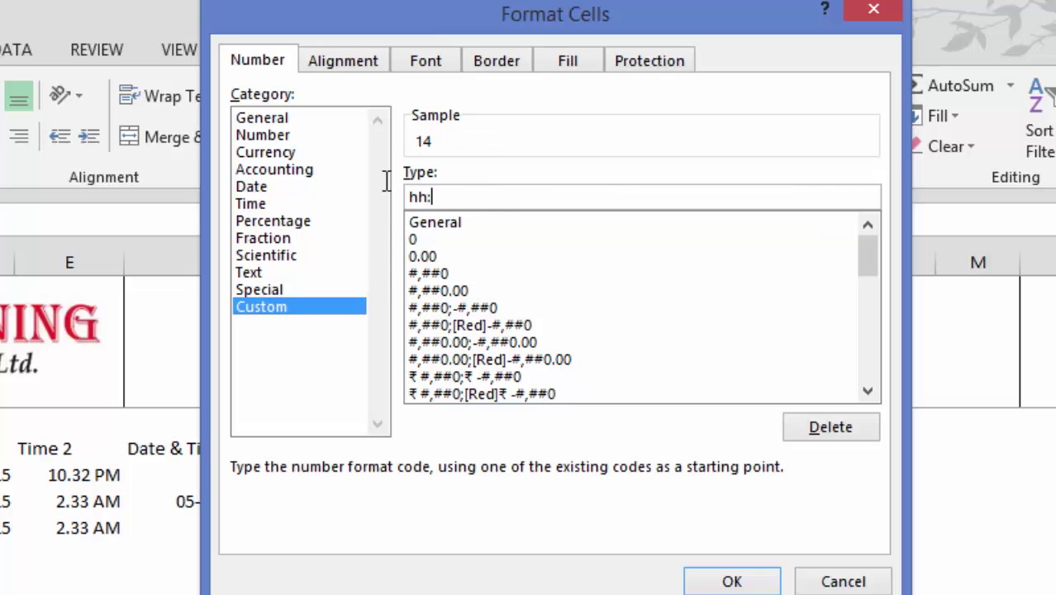
type("mm")
key("Return")
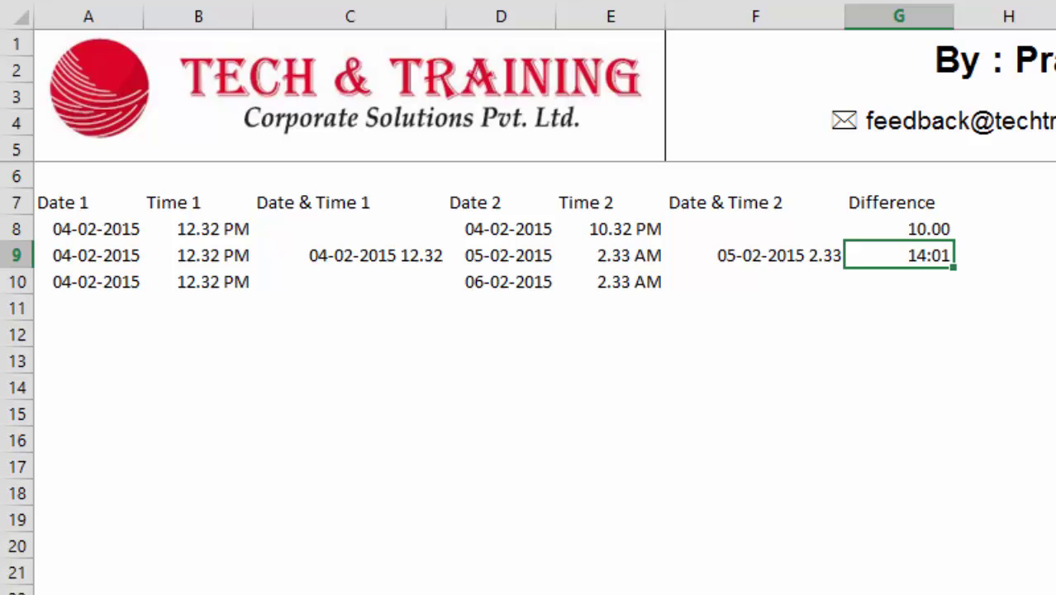
Fill the row 9 formulas down into C10, F10 and G10 for both combined date-times and their difference
left_click(314, 280)
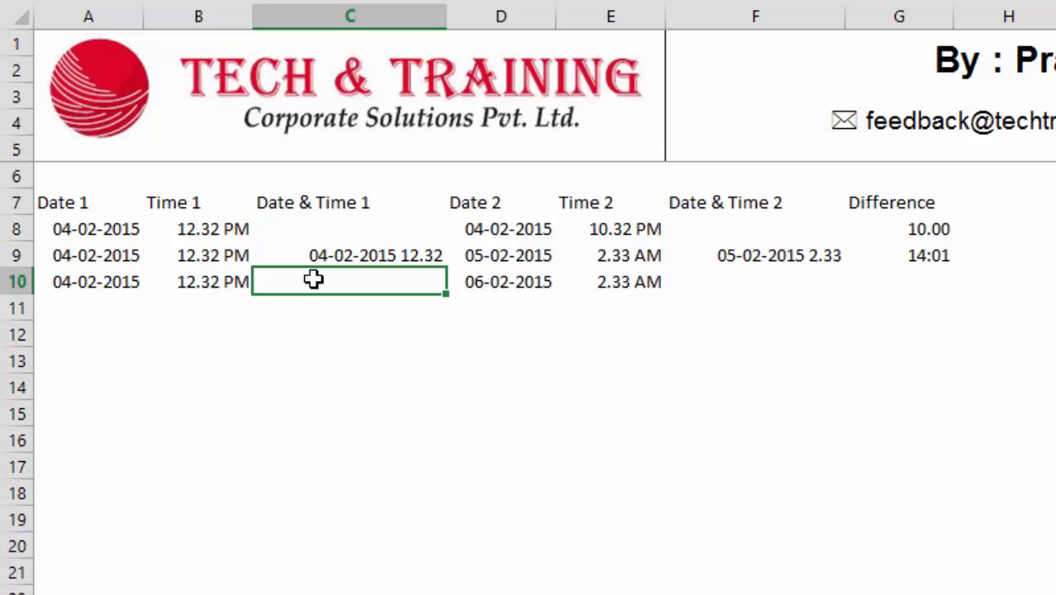
key("ctrl+d")
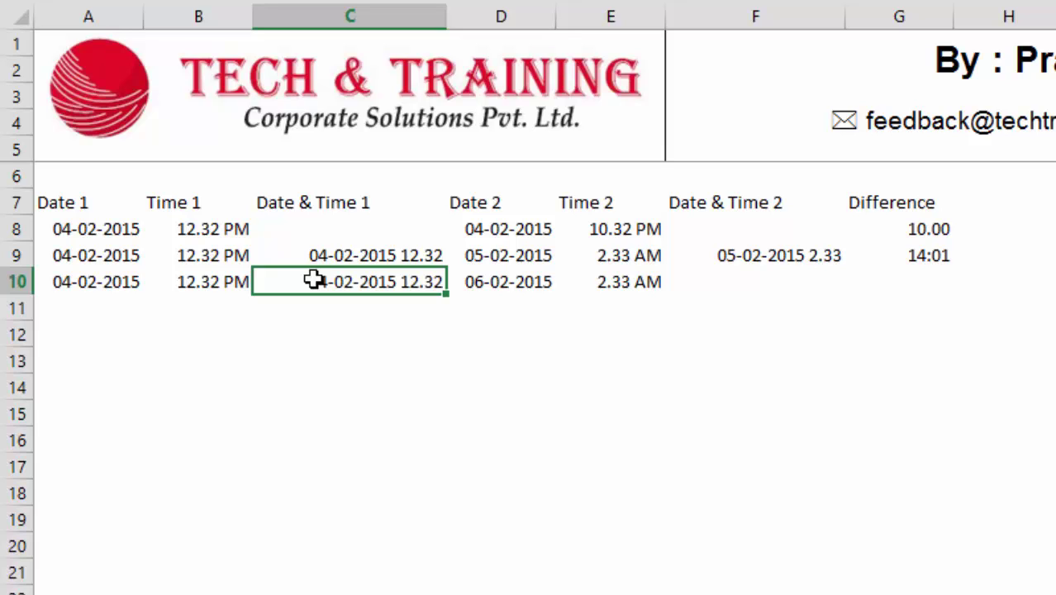
left_click(776, 279)
key("ctrl+d")
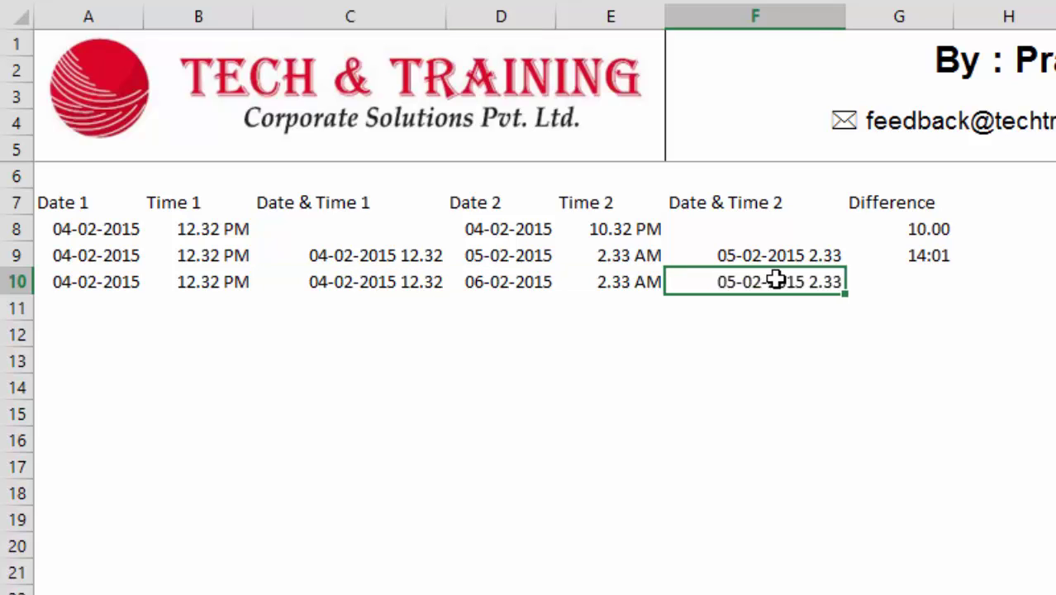
key("Right")
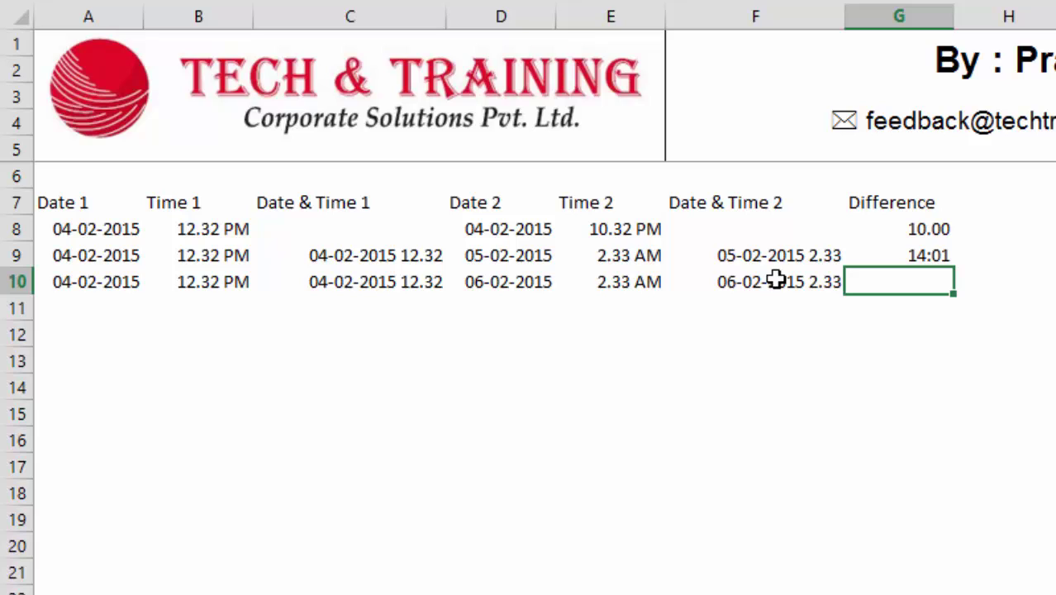
key("ctrl+d")
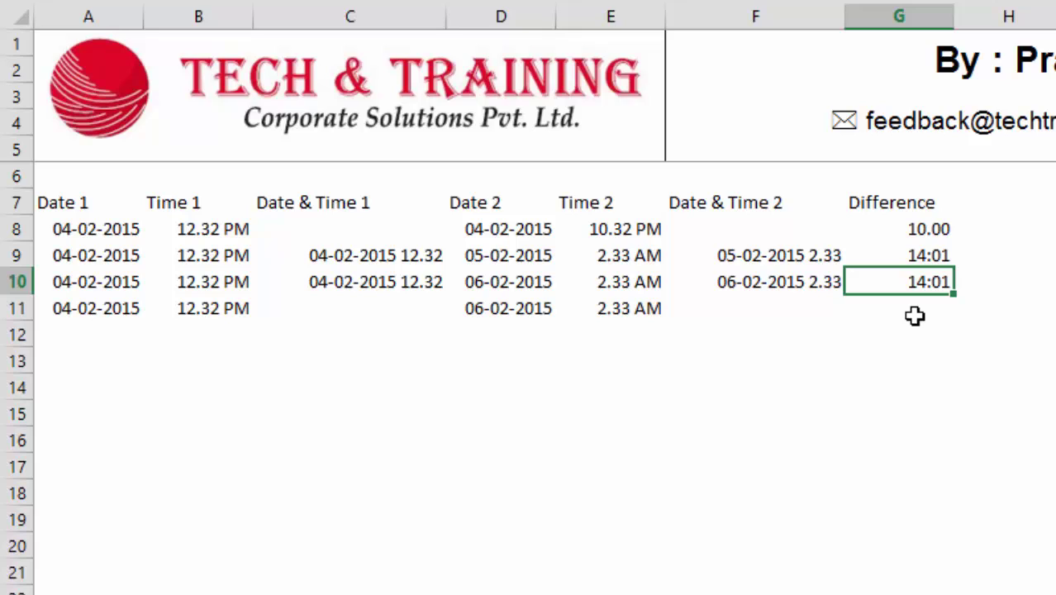
Apply the custom number format dd hh:mm to the difference in G10
left_click(777, 284)
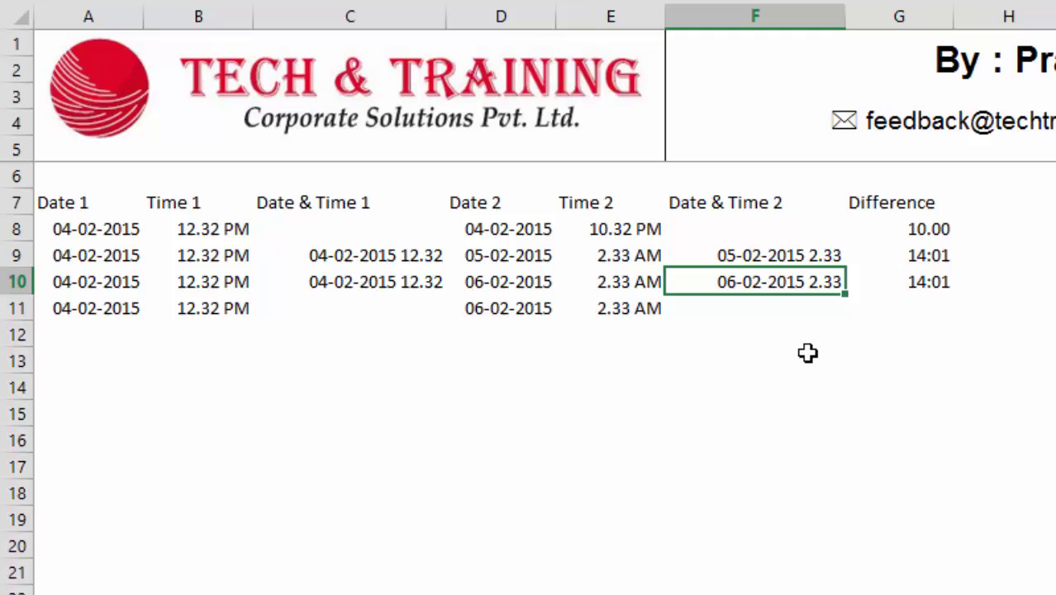
key("Right")
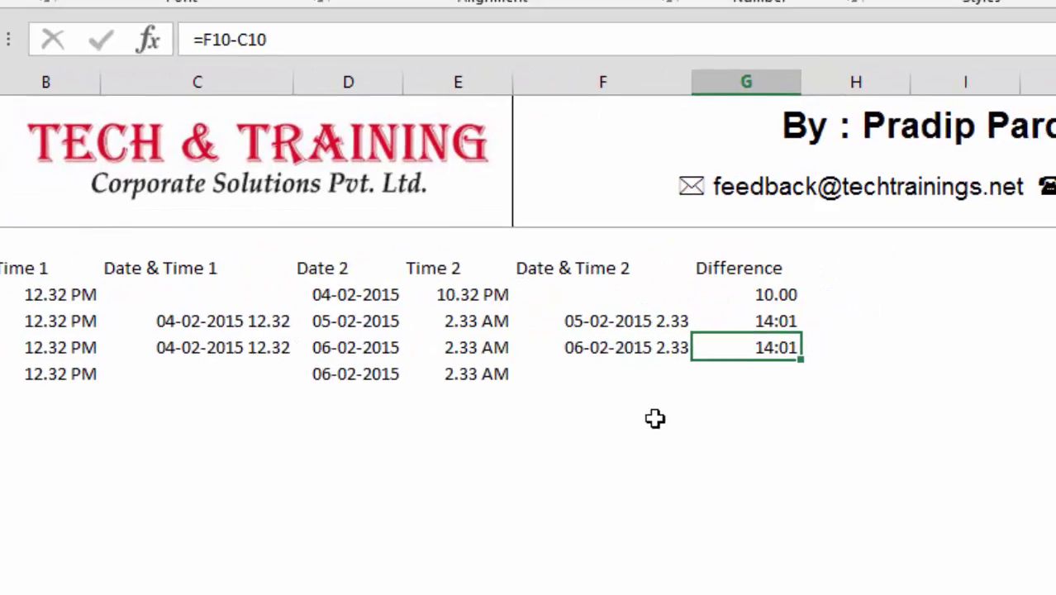
key("ctrl+1")
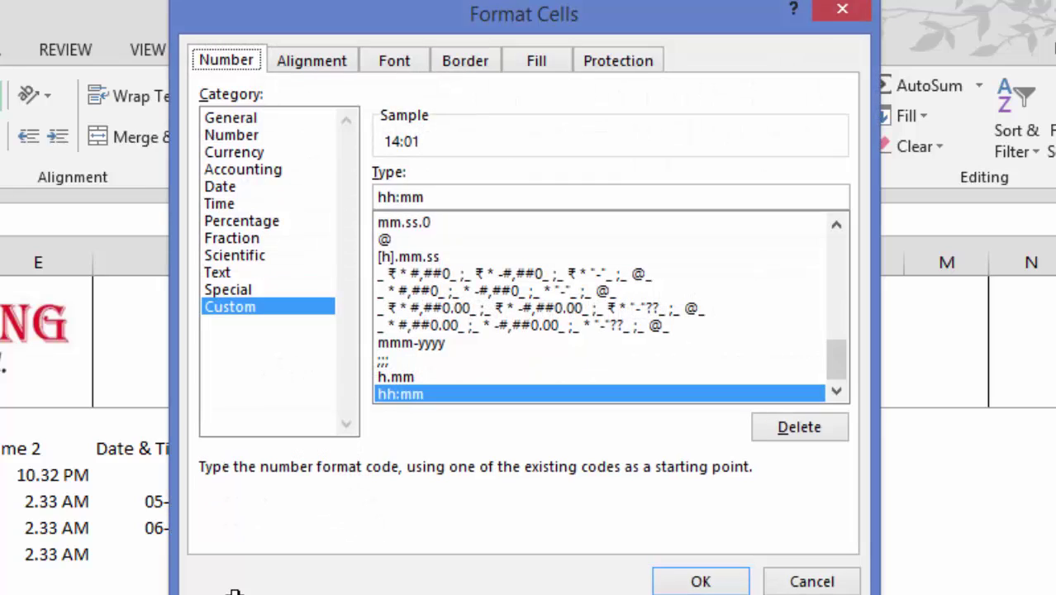
left_click(381, 198)
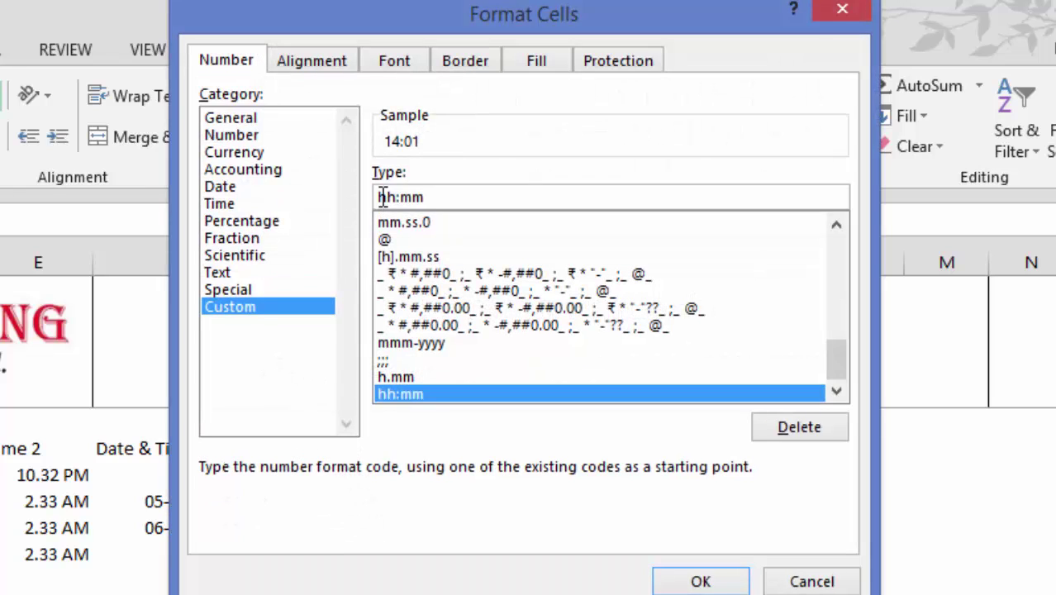
type("dd")
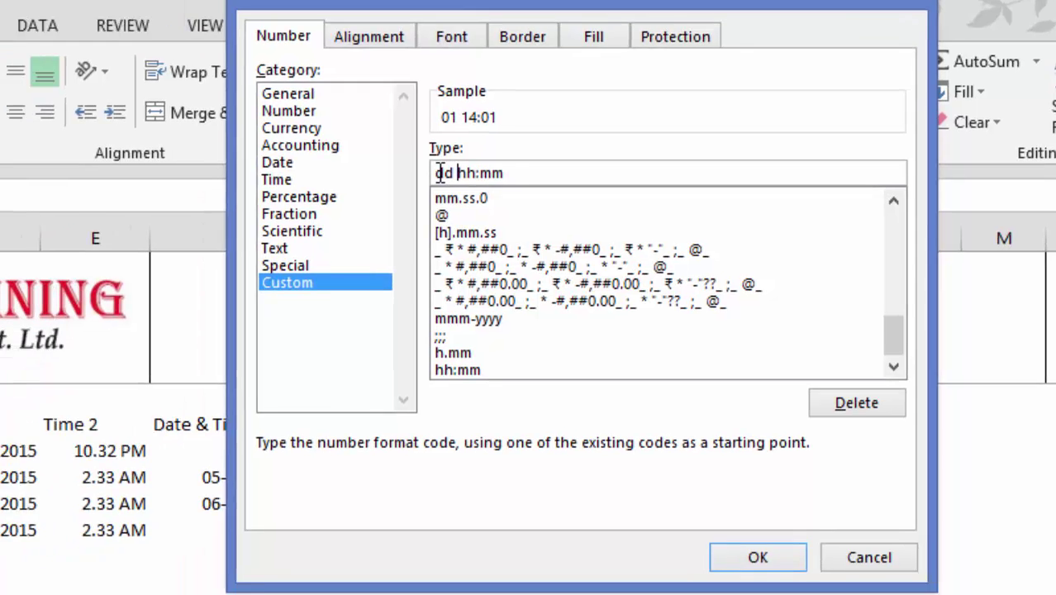
key("Return")
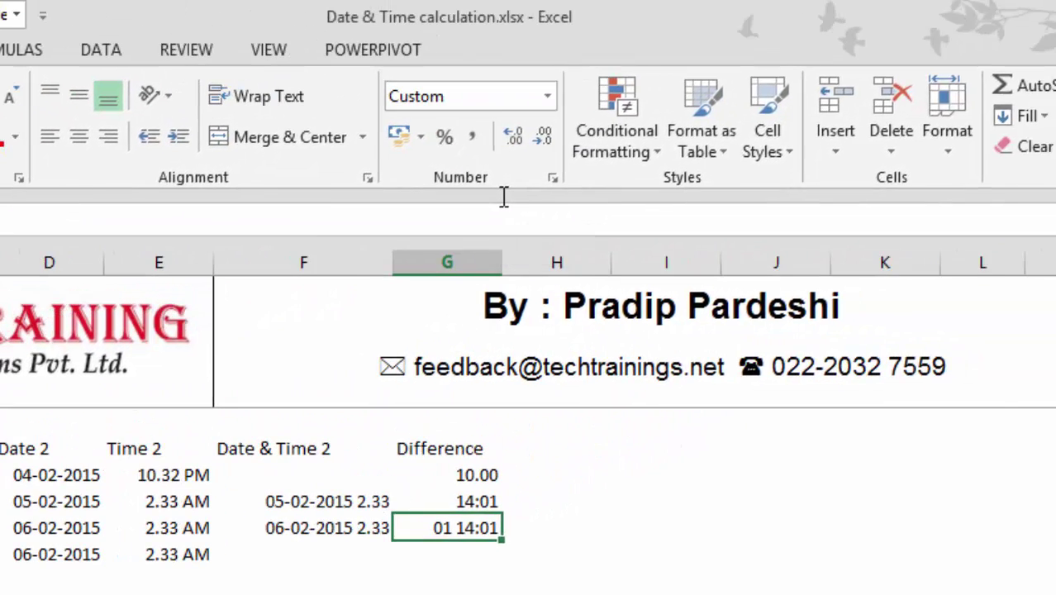
Add a day label to G10's custom format, making it dd"day(s)" hh:mm, and autofit the width of column G
key("ctrl+1")
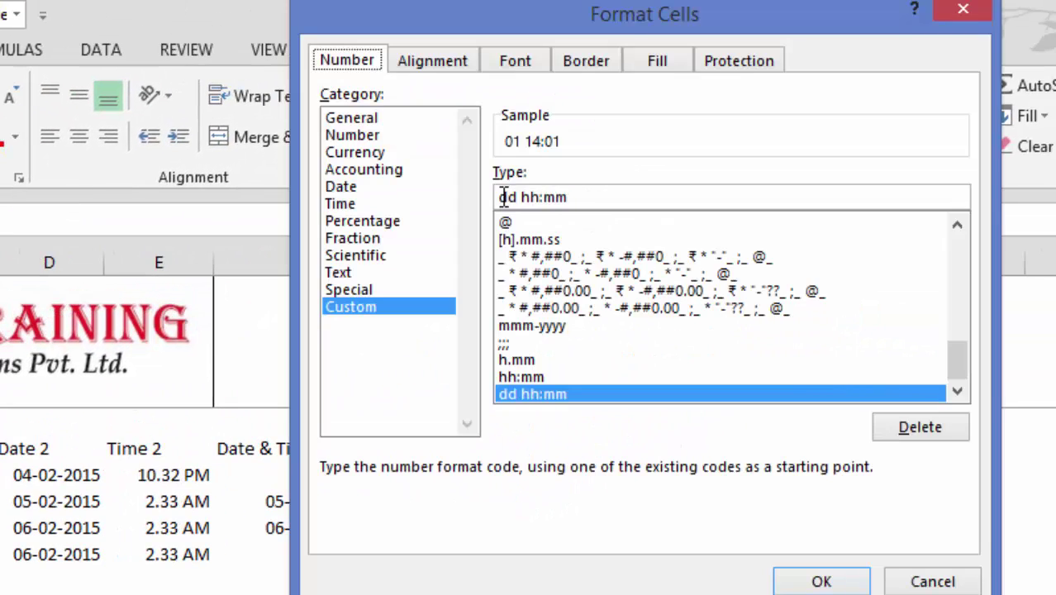
left_click(518, 196)
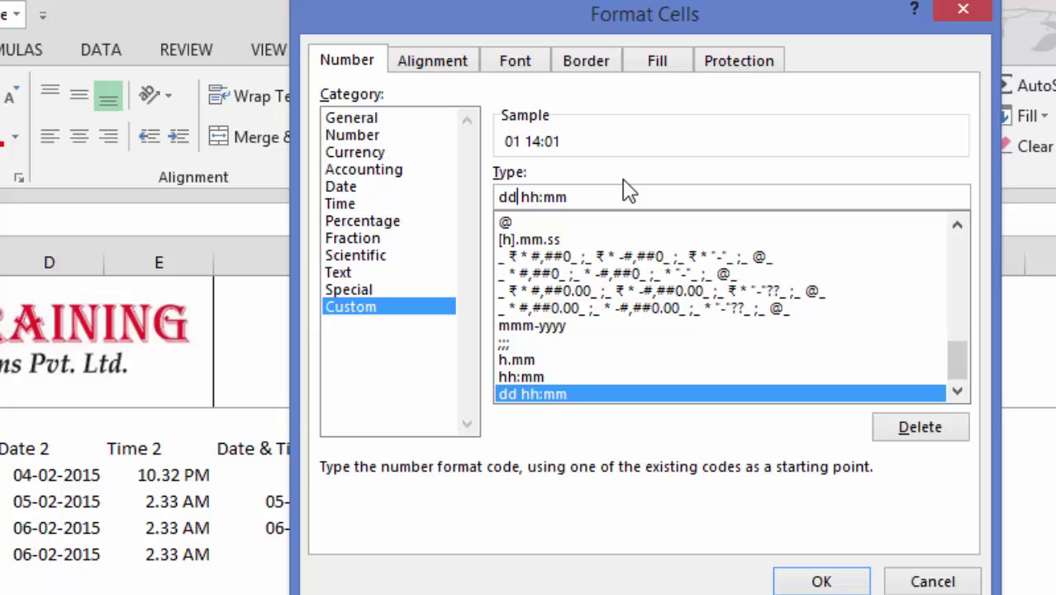
type("\"")
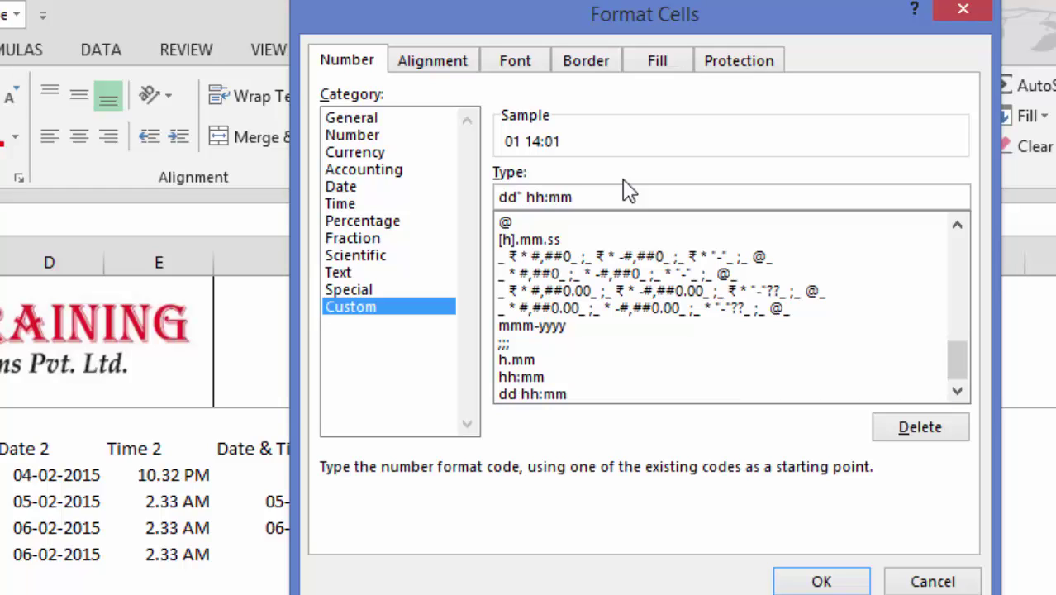
type("day(s)")
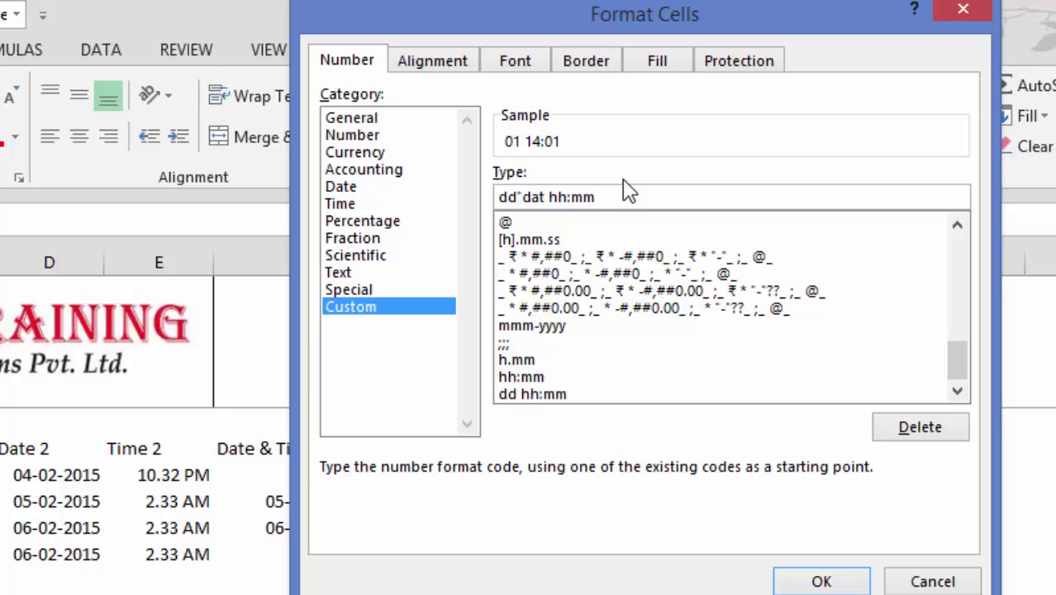
key("Return")
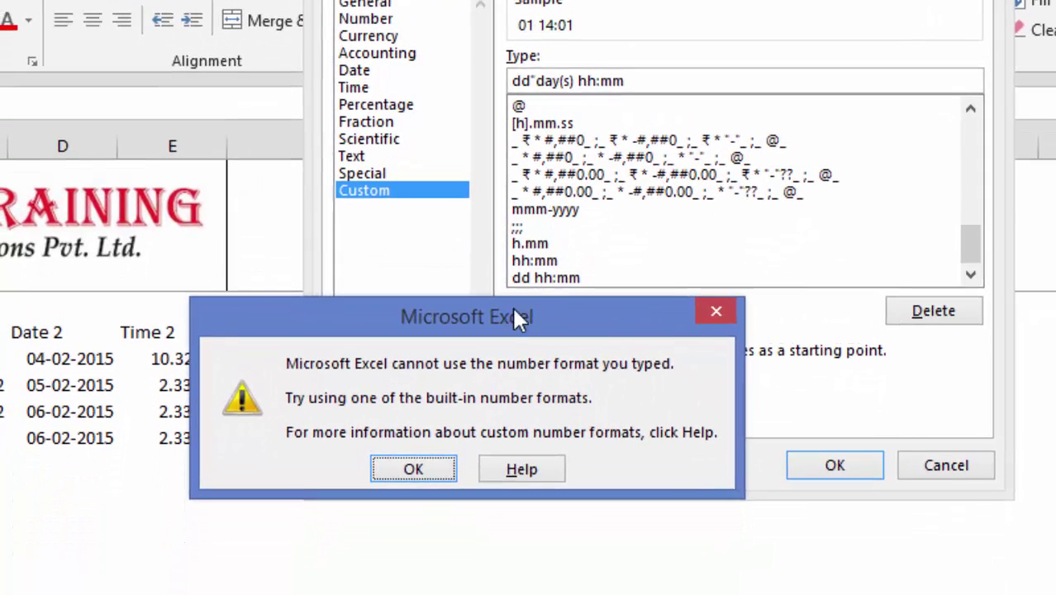
key("Return")
left_click(572, 80)
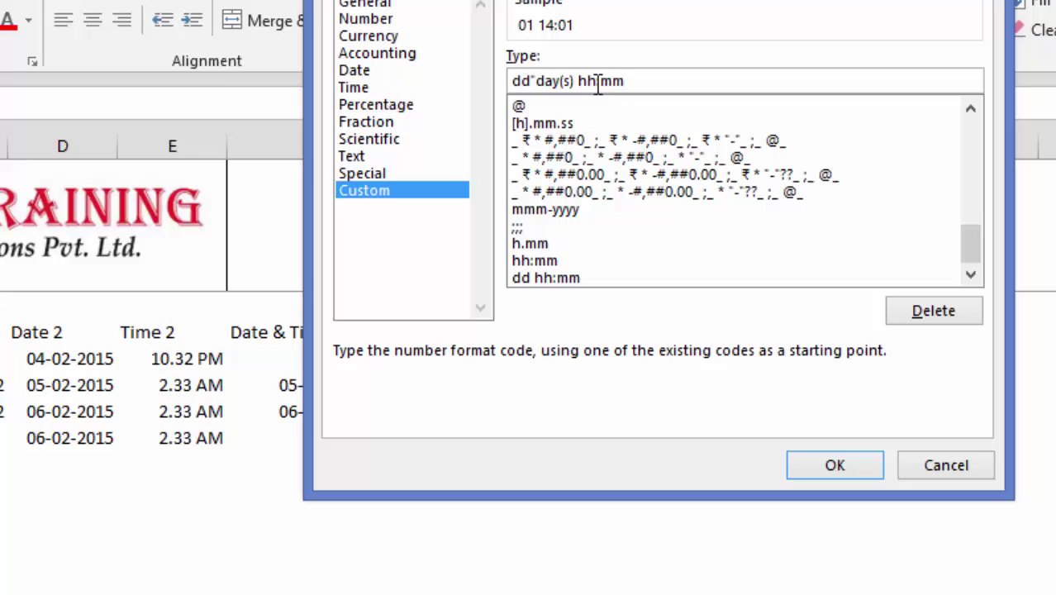
type("\"")
key("Return")
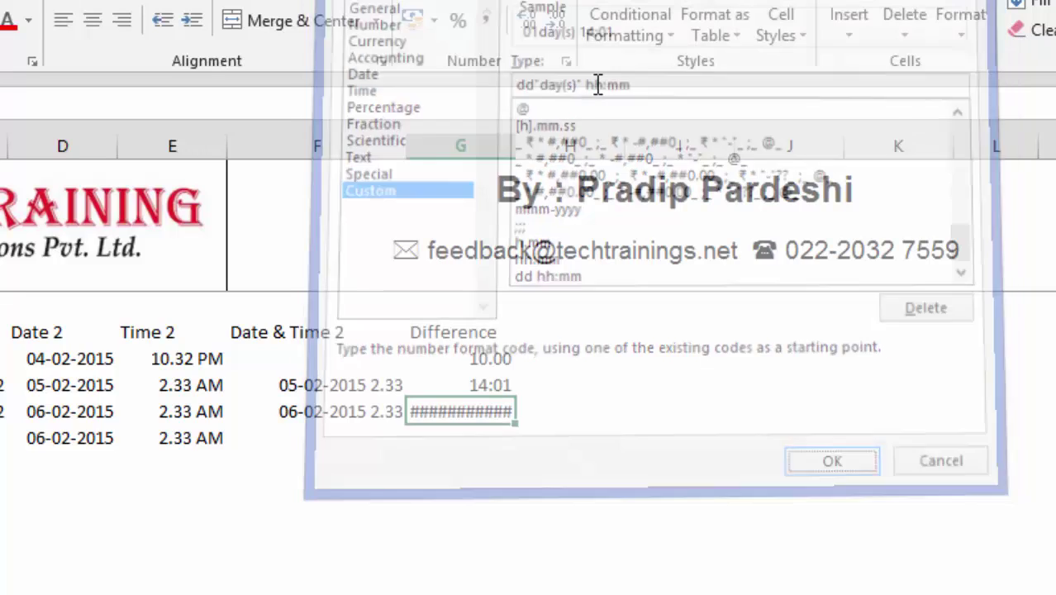
double_click(516, 145)
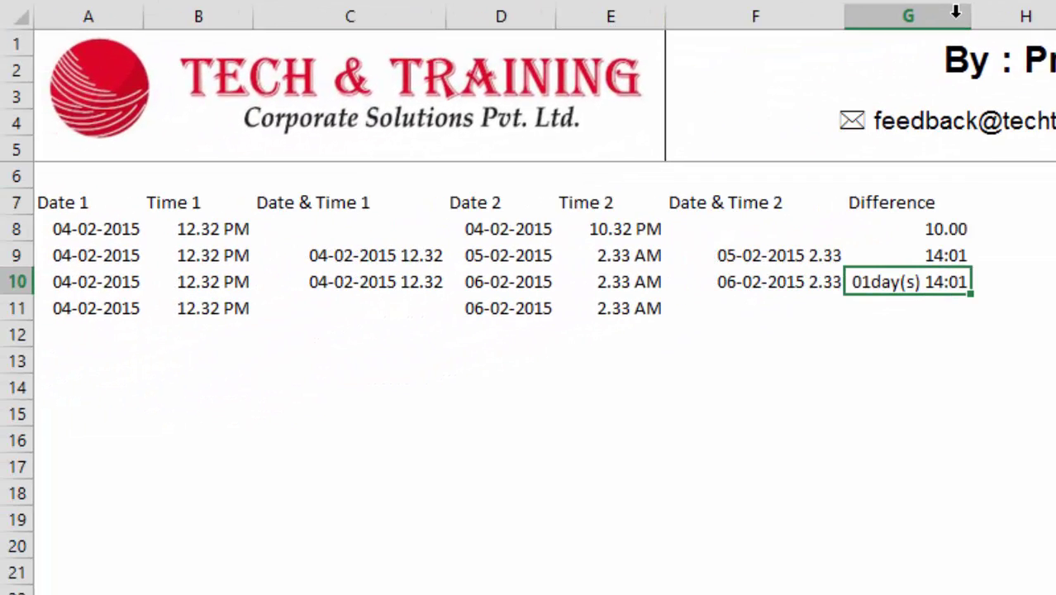
Fill the row 10 formulas down into C11, F11 and G11 for both combined date-times and their difference
left_click(358, 306)
key("ctrl+d")
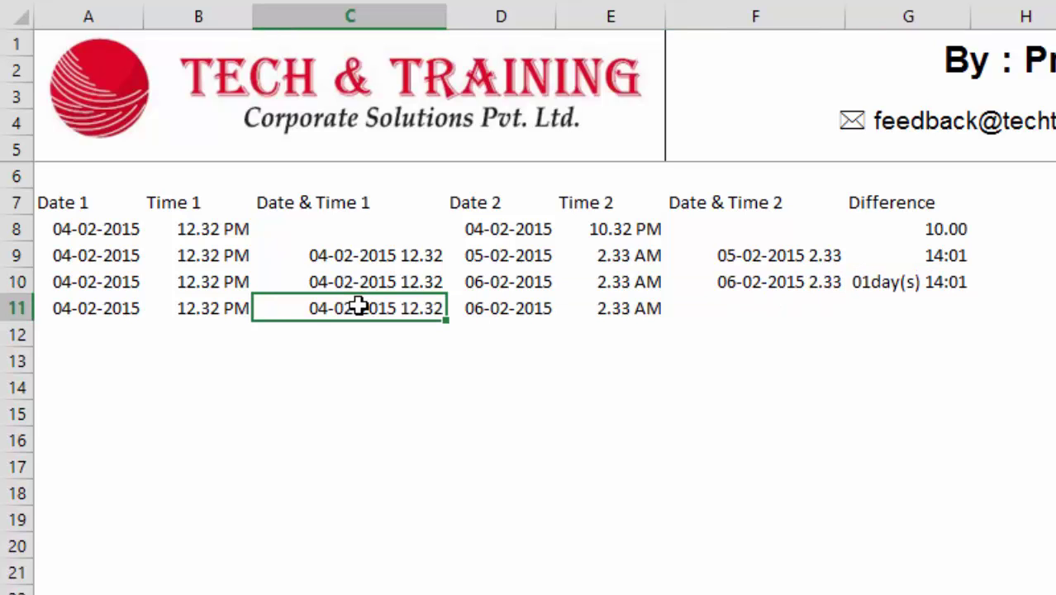
key("Right")
key("Right")
key("Right")
key("Right")
key("Left")
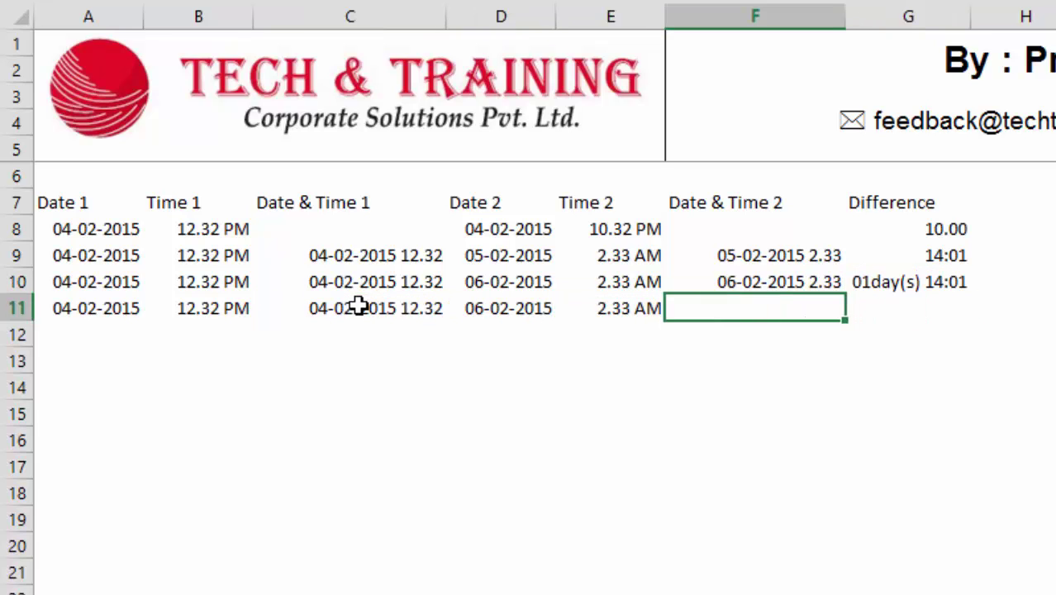
key("ctrl+d")
key("Right")
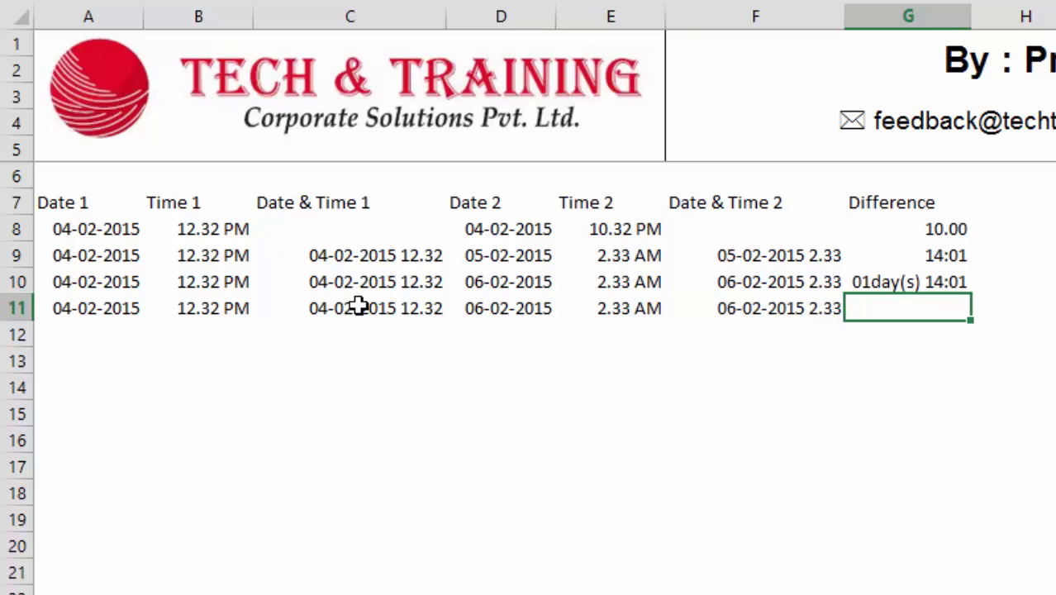
key("ctrl+d")
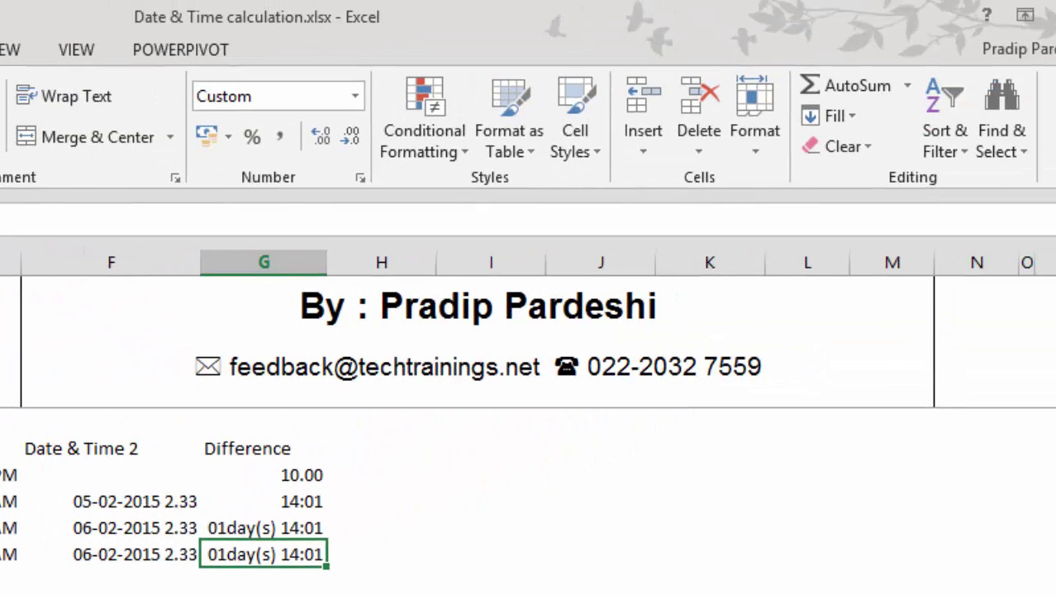
Set the custom number format of the difference in G11 to [h]:mm for total elapsed hours
key("ctrl+1")
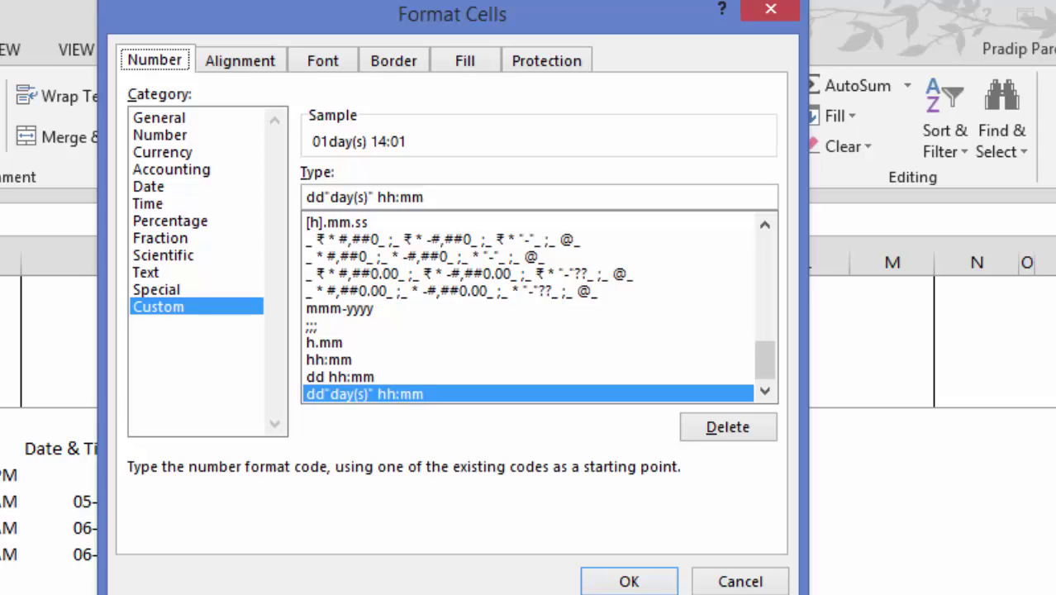
left_click(397, 196)
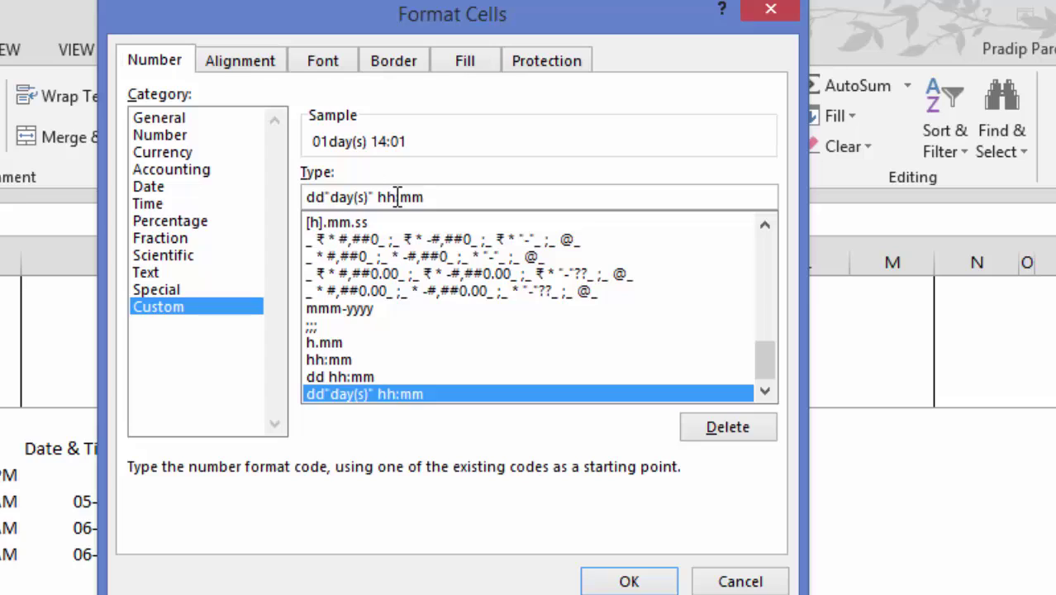
key("shift+Home")
key("BackSpace")
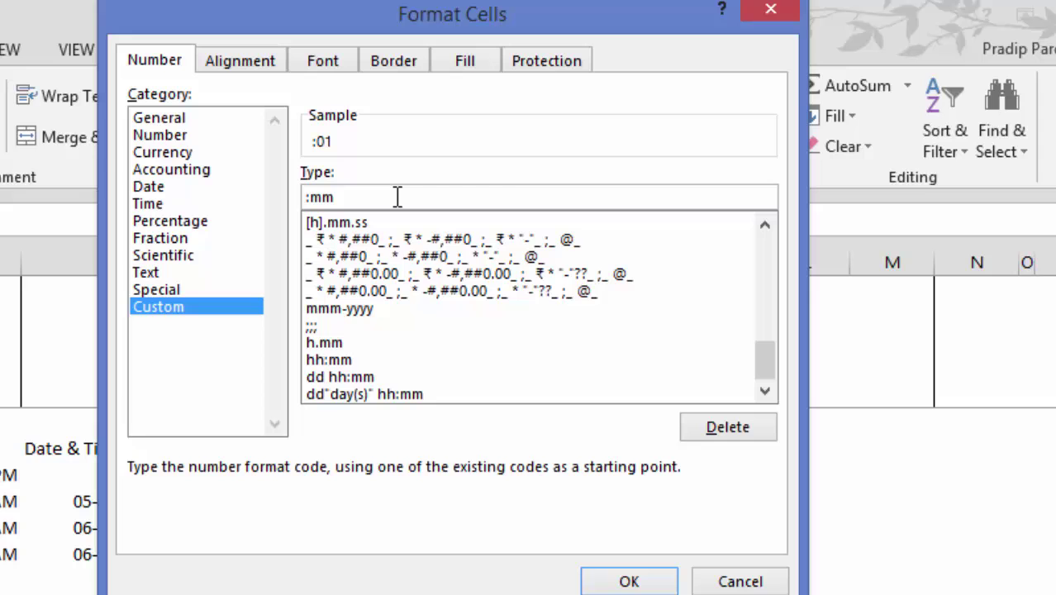
type("[h]")
key("Return")
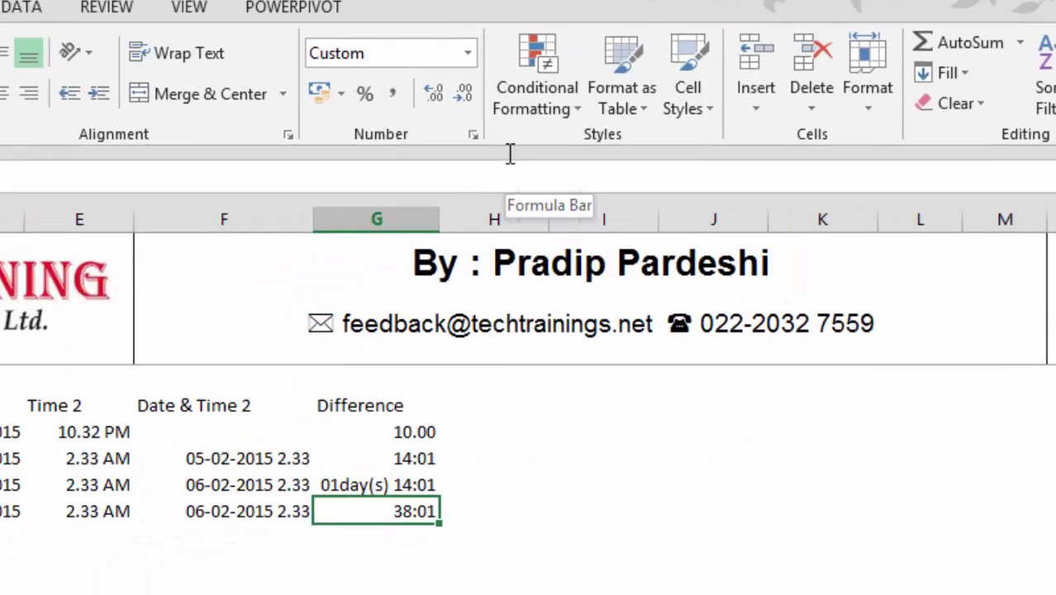